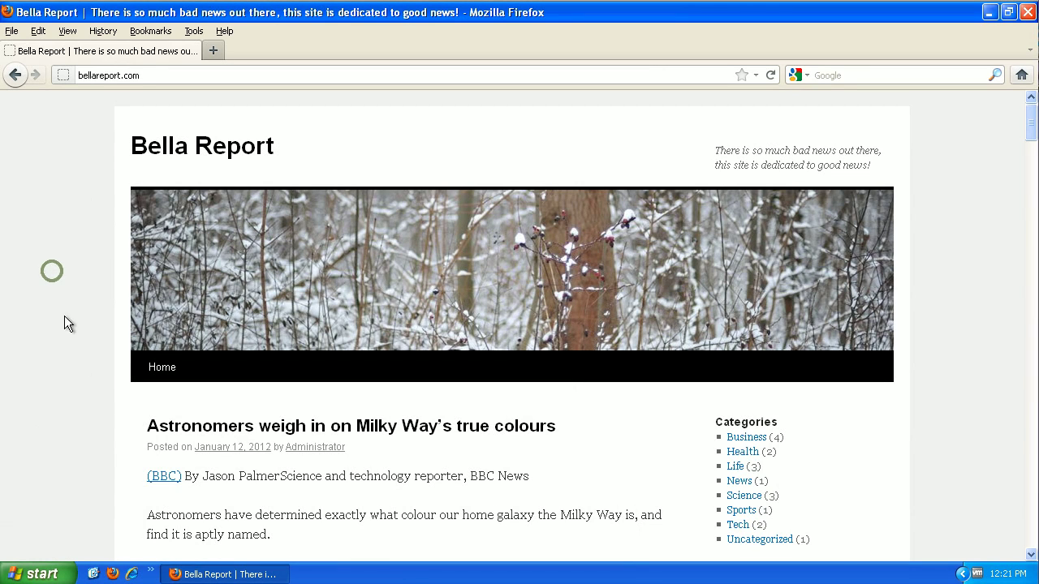
Scroll through the Bella Report blog's front page to look it over.
{"action": "scroll", "coordinate": [74, 373], "scroll_direction": "down", "scroll_amount": 7}
{"action": "scroll", "coordinate": [73, 372], "scroll_direction": "up", "scroll_amount": 7}
{"action": "scroll", "coordinate": [75, 372], "scroll_direction": "down", "scroll_amount": 13}
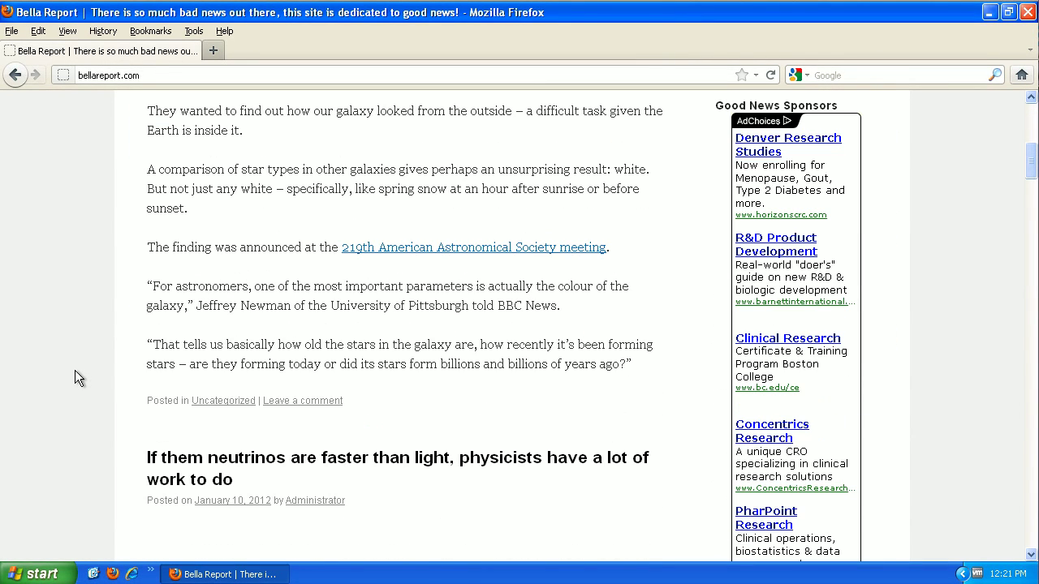
{"action": "scroll", "coordinate": [75, 370], "scroll_direction": "up", "scroll_amount": 6}
{"action": "scroll", "coordinate": [75, 370], "scroll_direction": "down", "scroll_amount": 11}
{"action": "scroll", "coordinate": [75, 377], "scroll_direction": "down", "scroll_amount": 16}
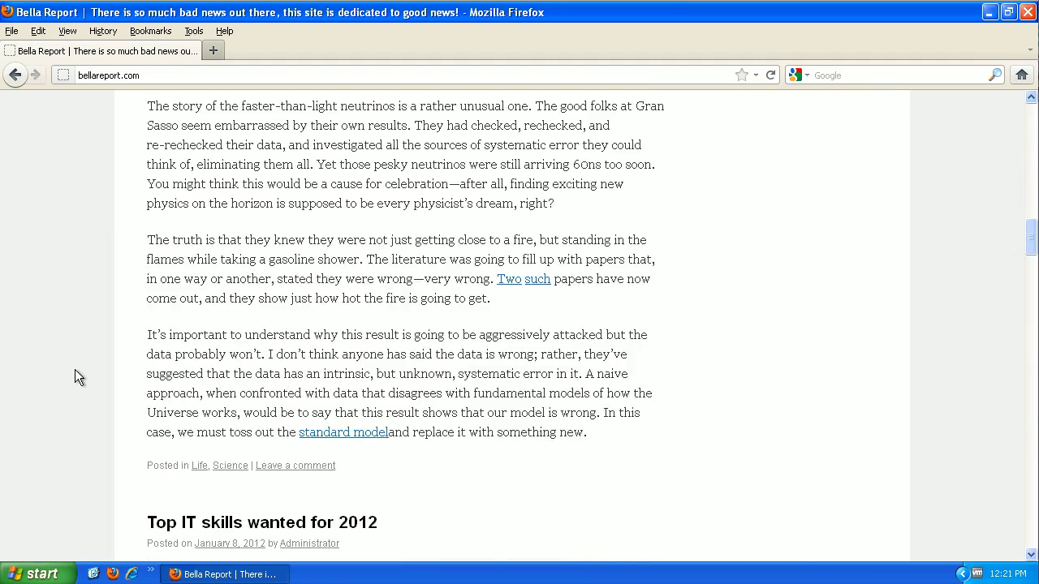
{"action": "scroll", "coordinate": [75, 378], "scroll_direction": "down", "scroll_amount": 10}
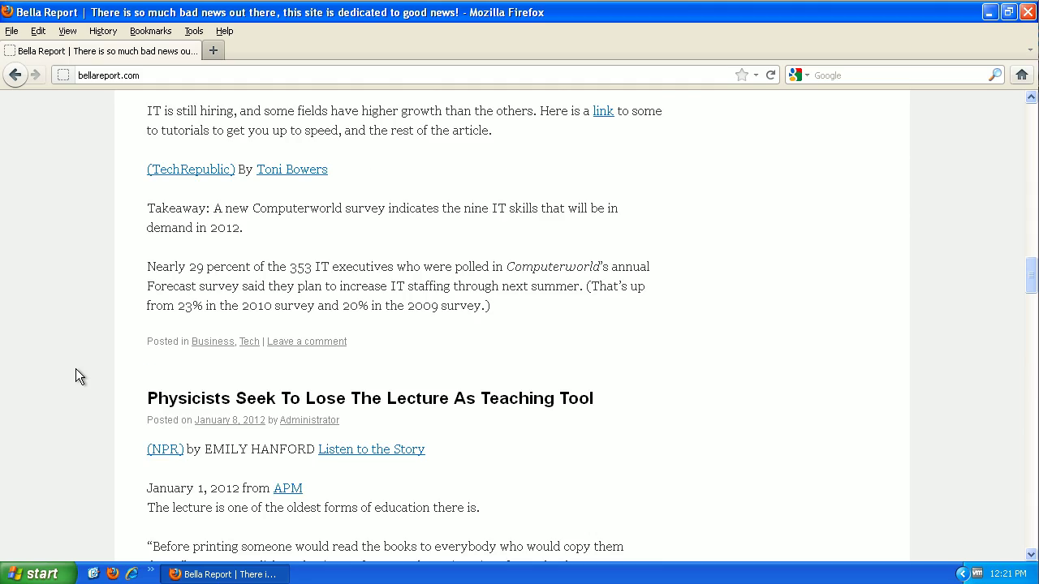
{"action": "scroll", "coordinate": [75, 376], "scroll_direction": "down", "scroll_amount": 17}
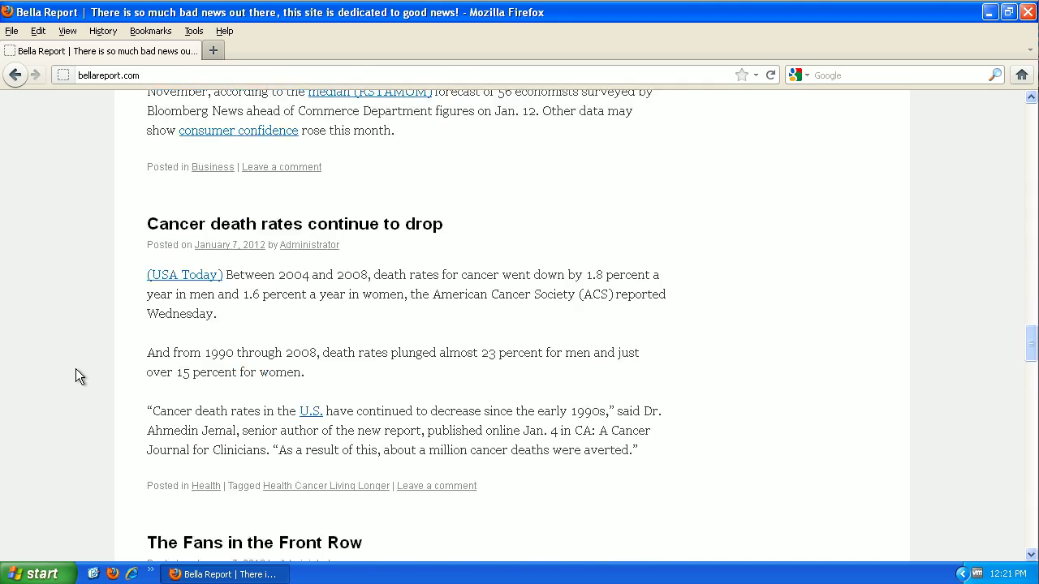
{"action": "scroll", "coordinate": [76, 377], "scroll_direction": "down", "scroll_amount": 20}
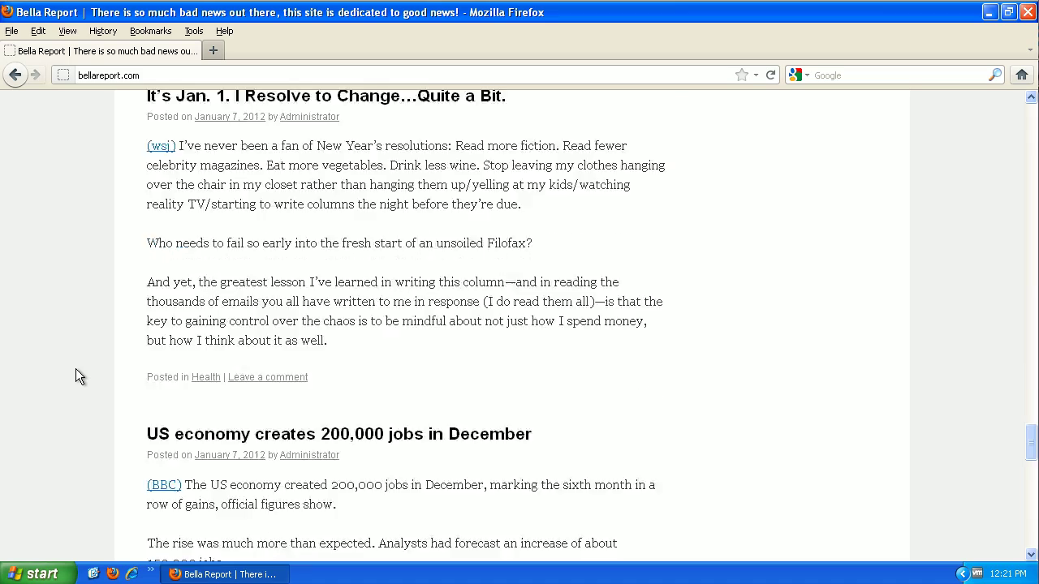
{"action": "scroll", "coordinate": [75, 377], "scroll_direction": "down", "scroll_amount": 14}
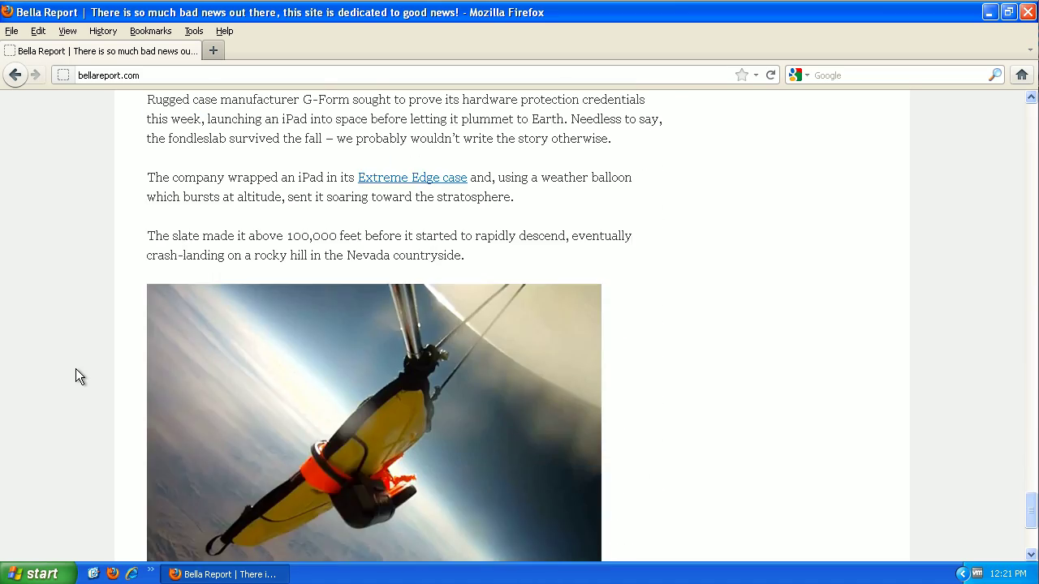
{"action": "scroll", "coordinate": [75, 370], "scroll_direction": "down", "scroll_amount": 5}
{"action": "scroll", "coordinate": [75, 369], "scroll_direction": "up", "scroll_amount": 20}
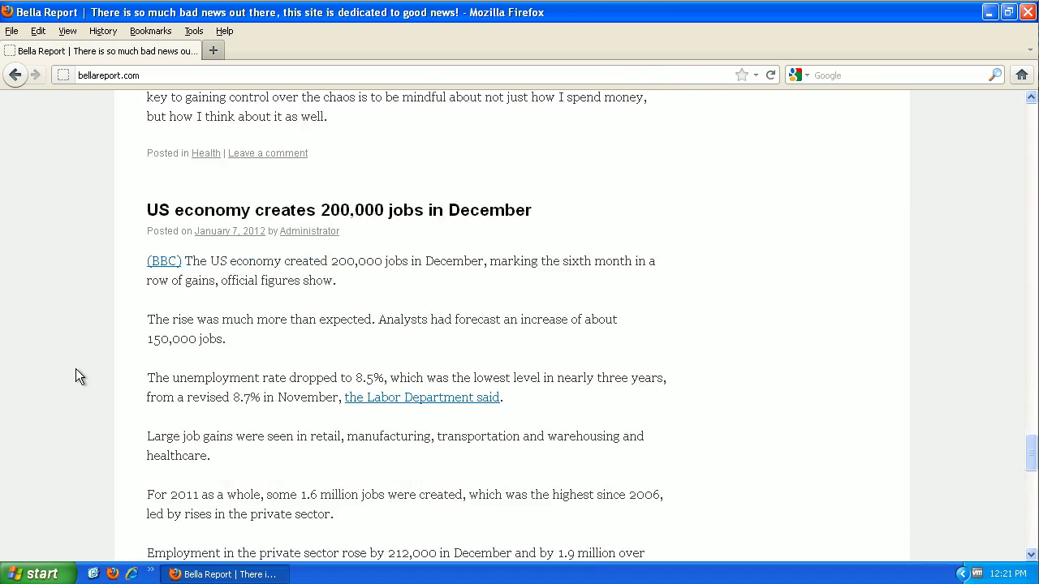
{"action": "scroll", "coordinate": [75, 367], "scroll_direction": "up", "scroll_amount": 20}
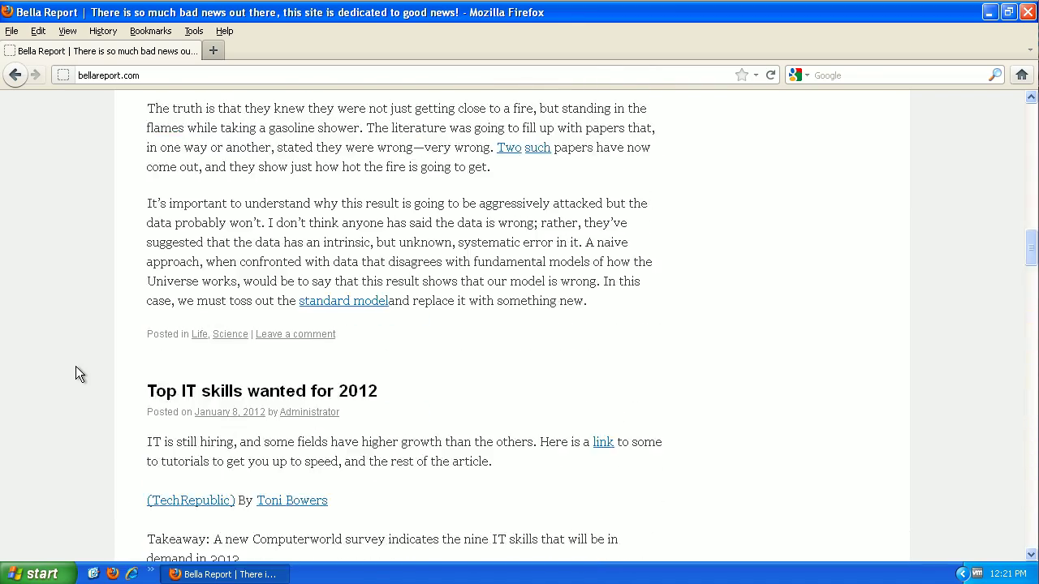
{"action": "scroll", "coordinate": [76, 366], "scroll_direction": "up", "scroll_amount": 20}
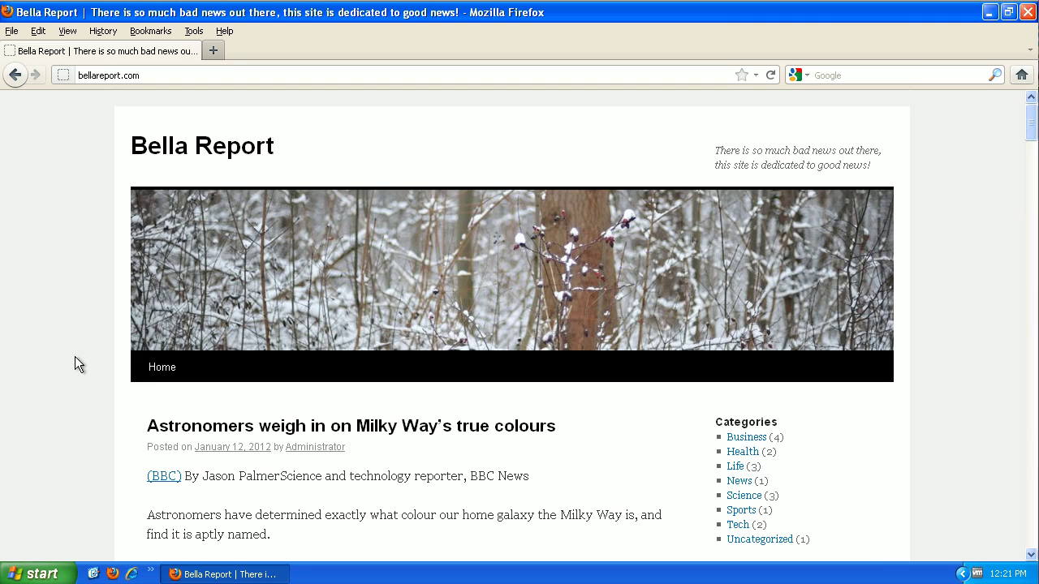
Go to bellareport.com/blog/wp-admin to bring up the WordPress login page.
{"action": "left_click", "coordinate": [163, 73]}
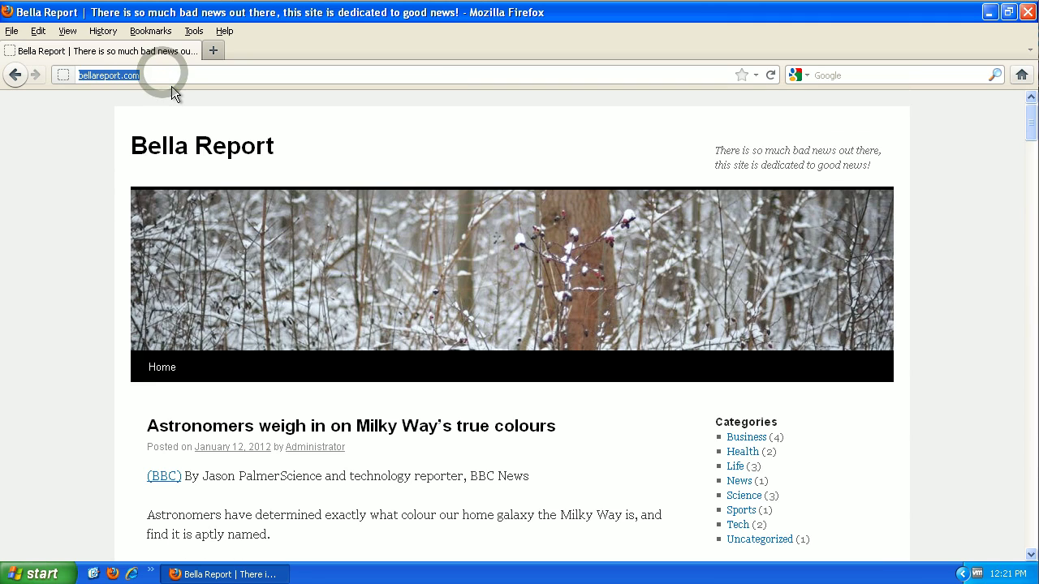
{"action": "type", "text": "/blog/wp-admin"}
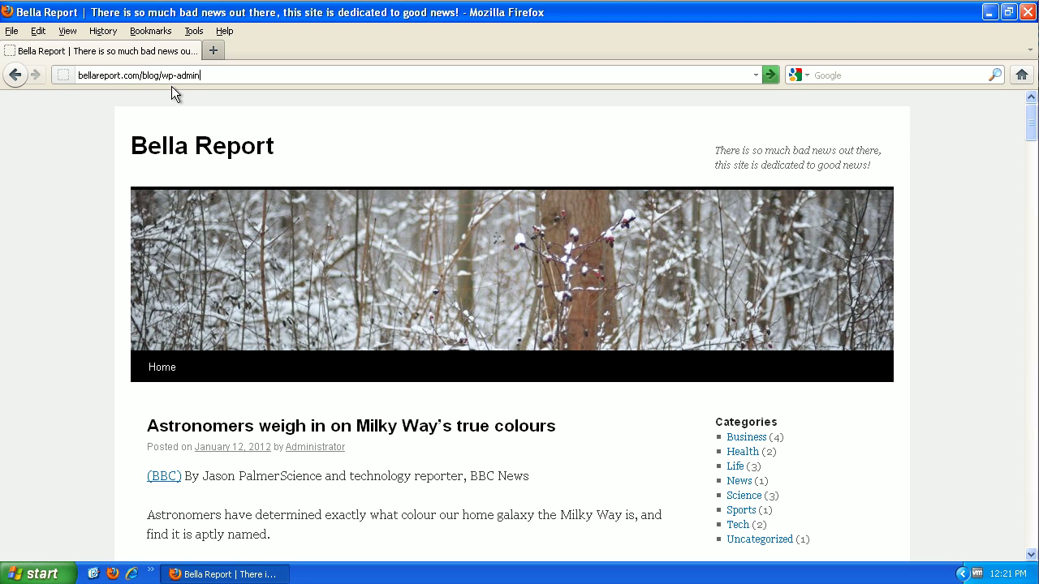
{"action": "key", "text": "Return"}
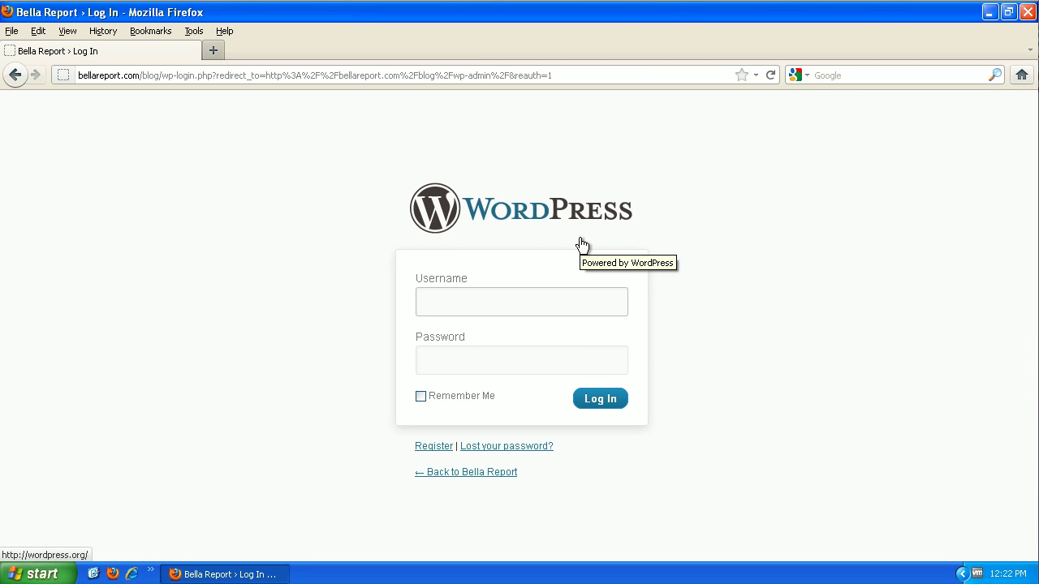
Log in with the administrator's username and password, and let Firefox remember the password.
{"action": "type", "text": "heath"}
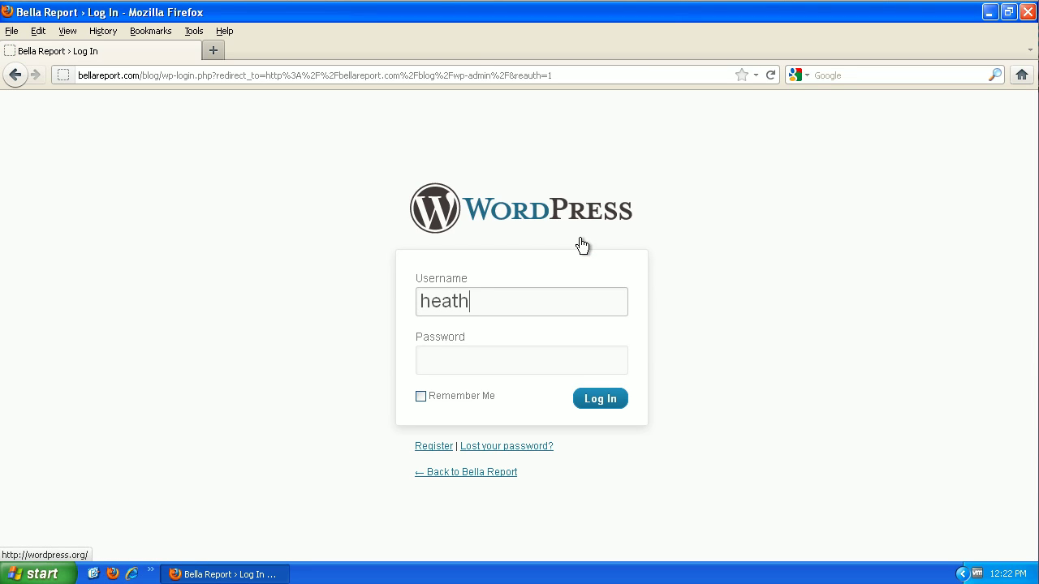
{"action": "type", "text": "g"}
{"action": "type", "text": "1174"}
{"action": "key", "text": "Tab"}
{"action": "type", "text": "******"}
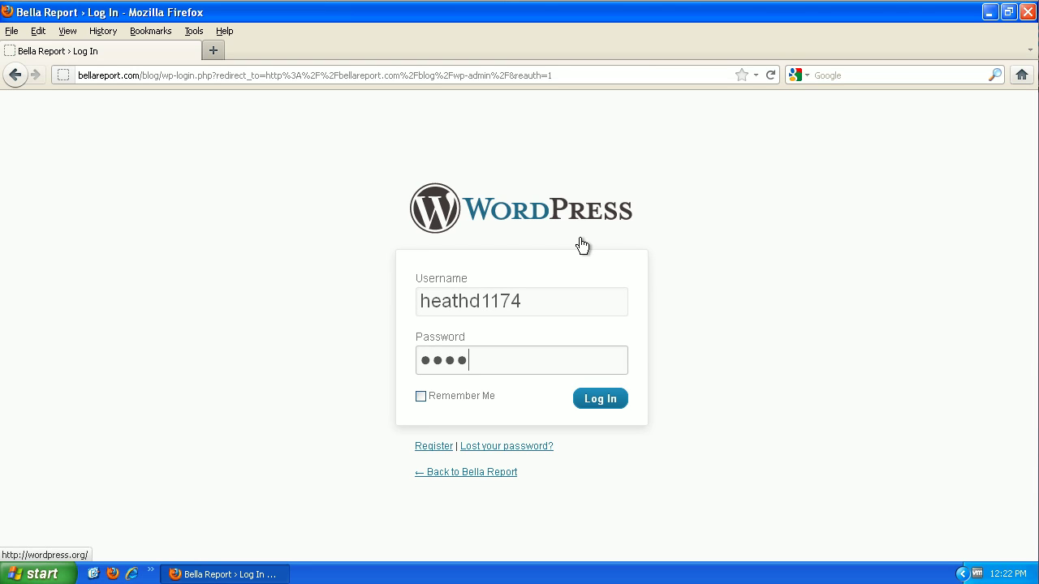
{"action": "type", "text": "****"}
{"action": "key", "text": "Return"}
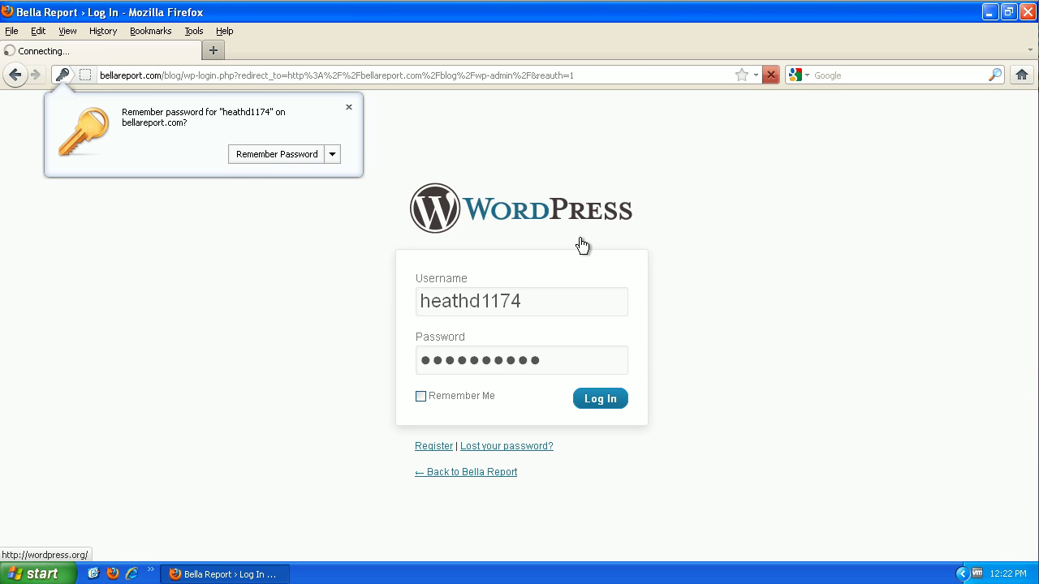
{"action": "left_click", "coordinate": [268, 155]}
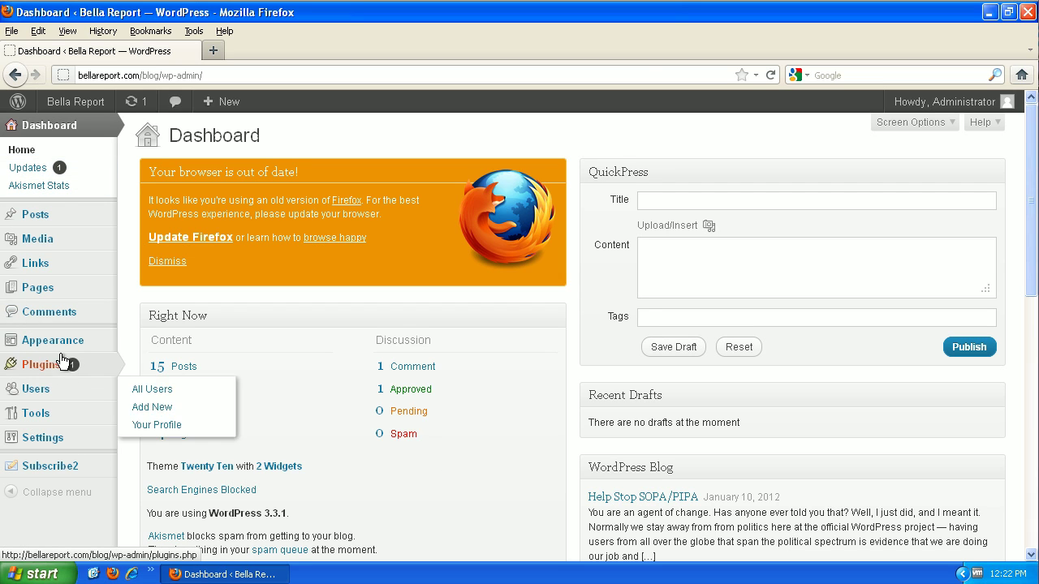
Go to Appearance > Themes from the admin sidebar.
{"action": "mouse_move", "coordinate": [50, 341]}
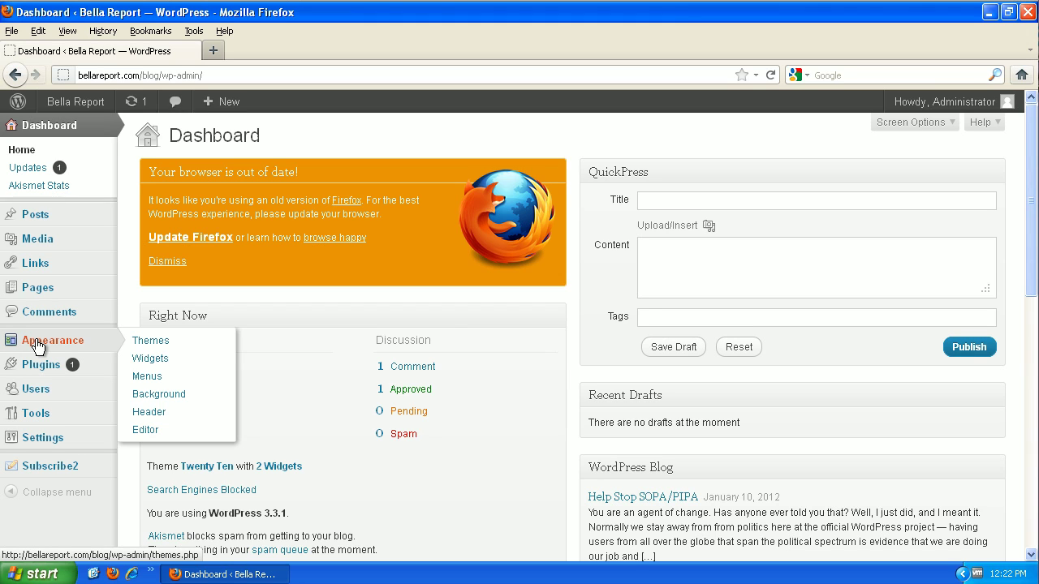
{"action": "left_click", "coordinate": [164, 345]}
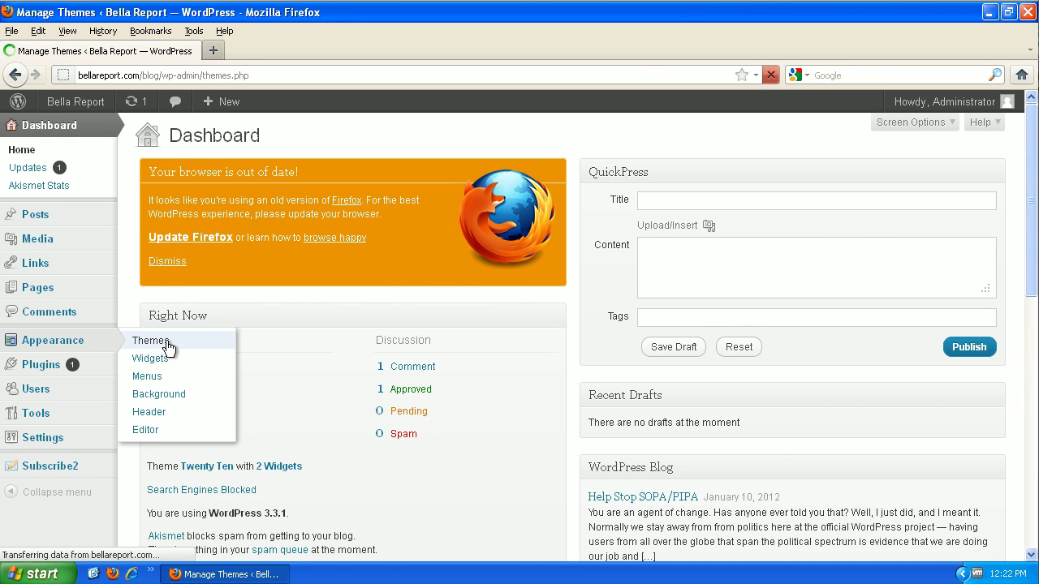
Review Twenty Ten and the other installed themes, then go to Install Themes.
{"action": "scroll", "coordinate": [447, 415], "scroll_direction": "down", "scroll_amount": 7}
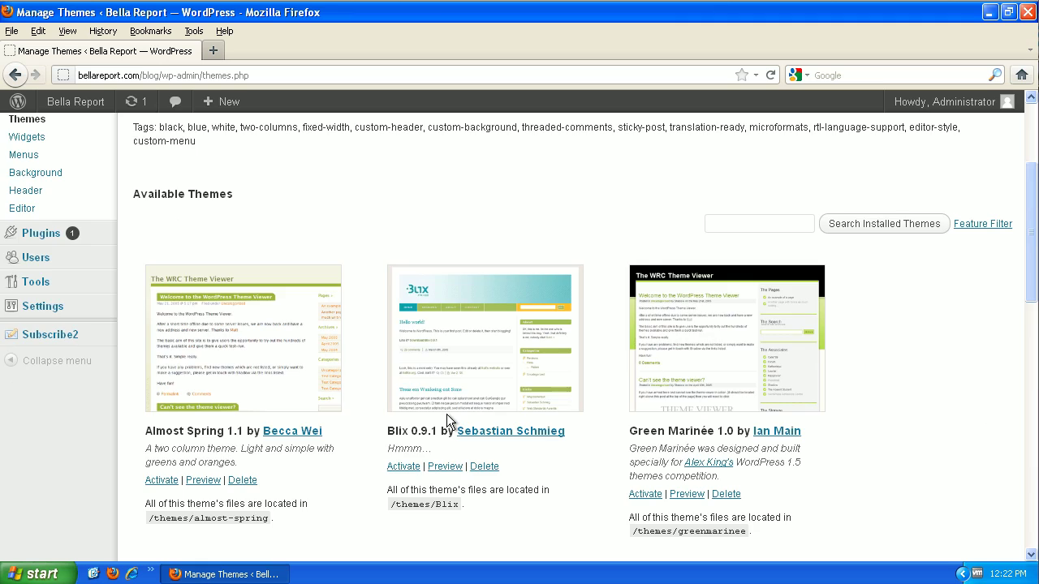
{"action": "scroll", "coordinate": [446, 415], "scroll_direction": "down", "scroll_amount": 3}
{"action": "scroll", "coordinate": [447, 414], "scroll_direction": "up", "scroll_amount": 10}
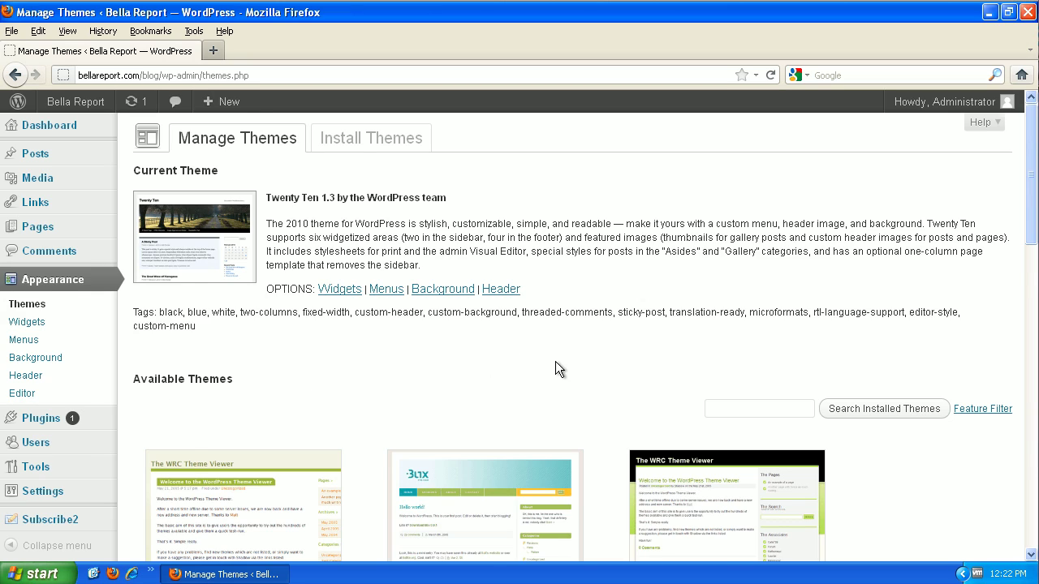
{"action": "scroll", "coordinate": [555, 361], "scroll_direction": "down", "scroll_amount": 10}
{"action": "scroll", "coordinate": [555, 362], "scroll_direction": "up", "scroll_amount": 8}
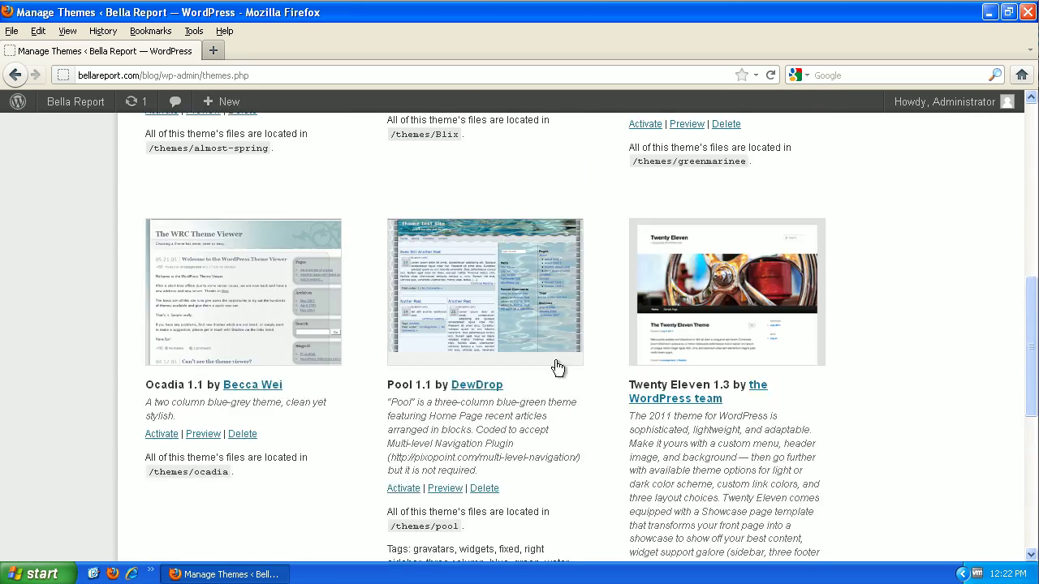
{"action": "scroll", "coordinate": [558, 367], "scroll_direction": "up", "scroll_amount": 2}
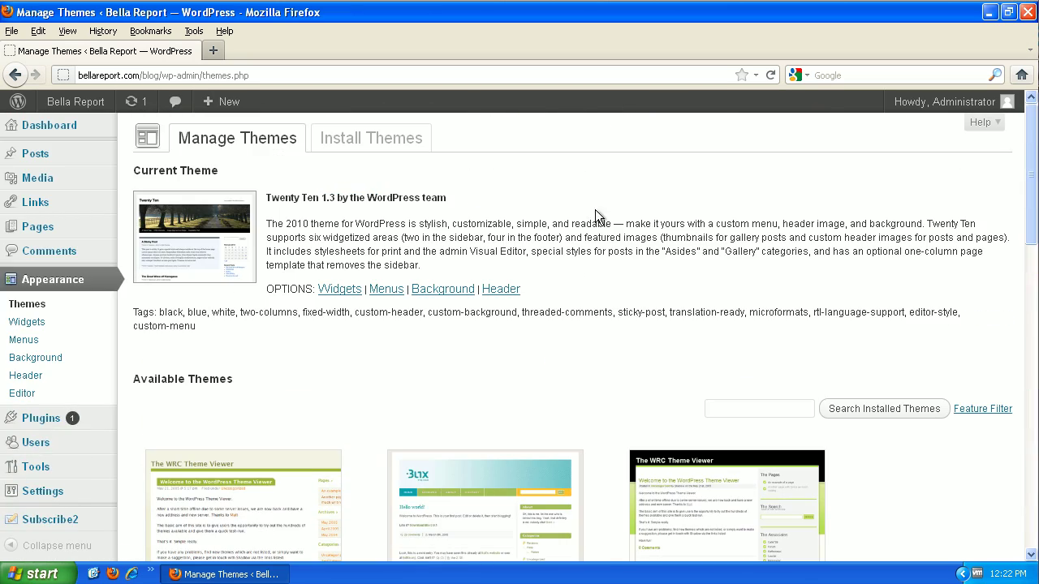
{"action": "left_click", "coordinate": [362, 150]}
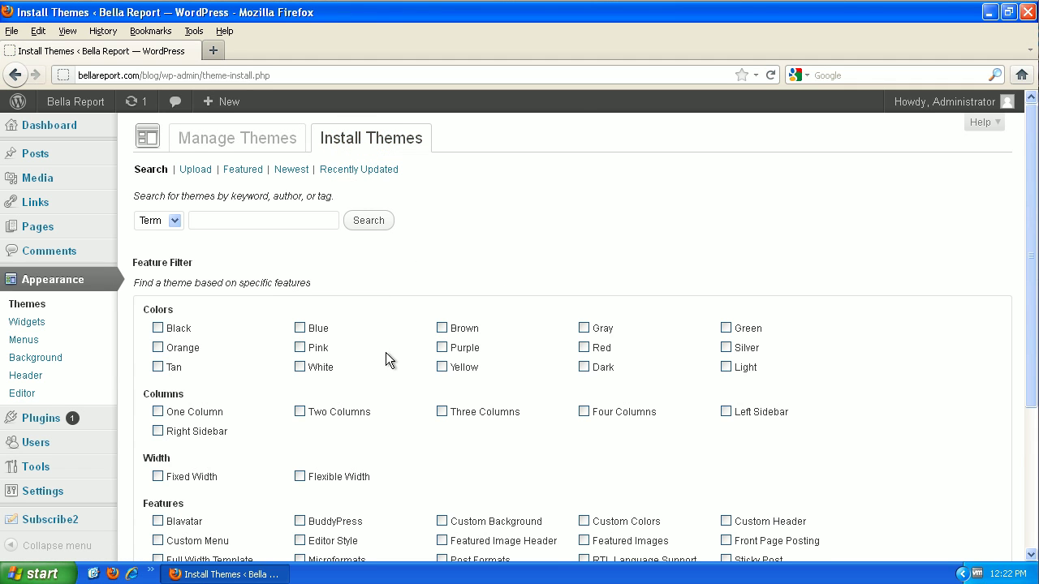
Search the theme directory for 'zBench' and check its WP-PageNavi support in the description.
{"action": "scroll", "coordinate": [386, 351], "scroll_direction": "down", "scroll_amount": 5}
{"action": "scroll", "coordinate": [388, 351], "scroll_direction": "up", "scroll_amount": 5}
{"action": "left_click", "coordinate": [226, 224]}
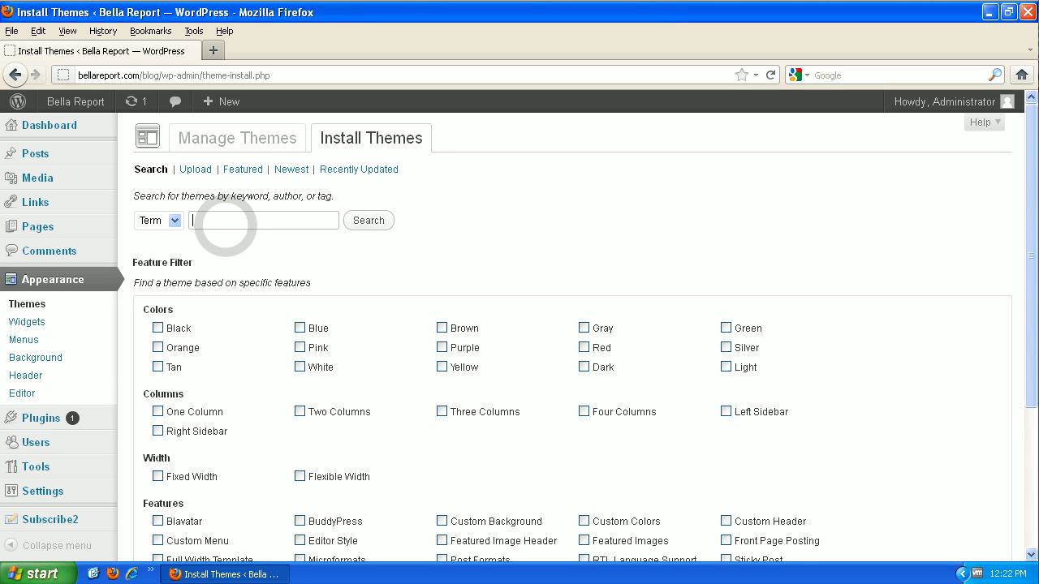
{"action": "type", "text": "z"}
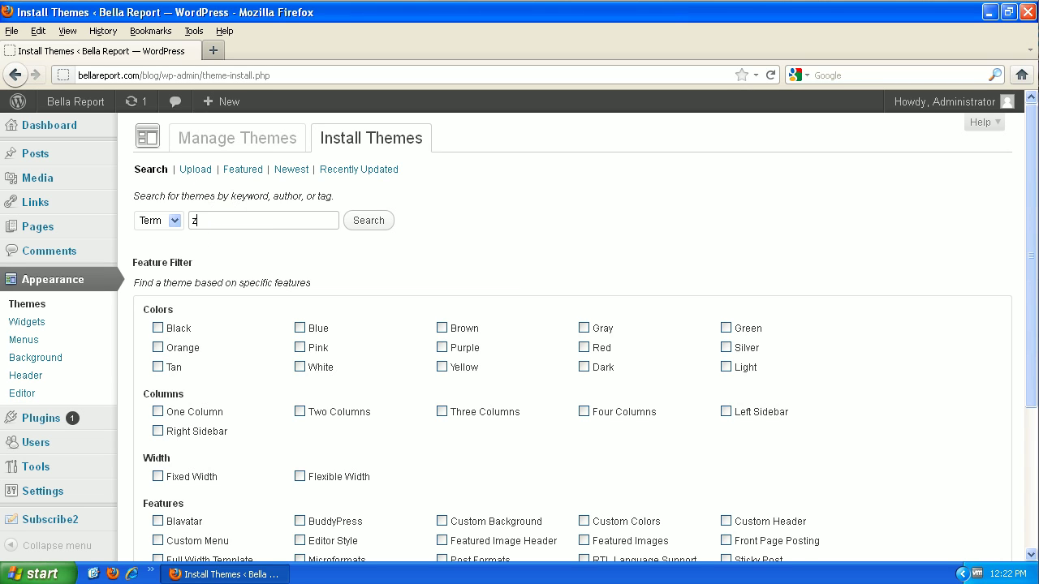
{"action": "type", "text": "Bench"}
{"action": "left_click", "coordinate": [362, 222]}
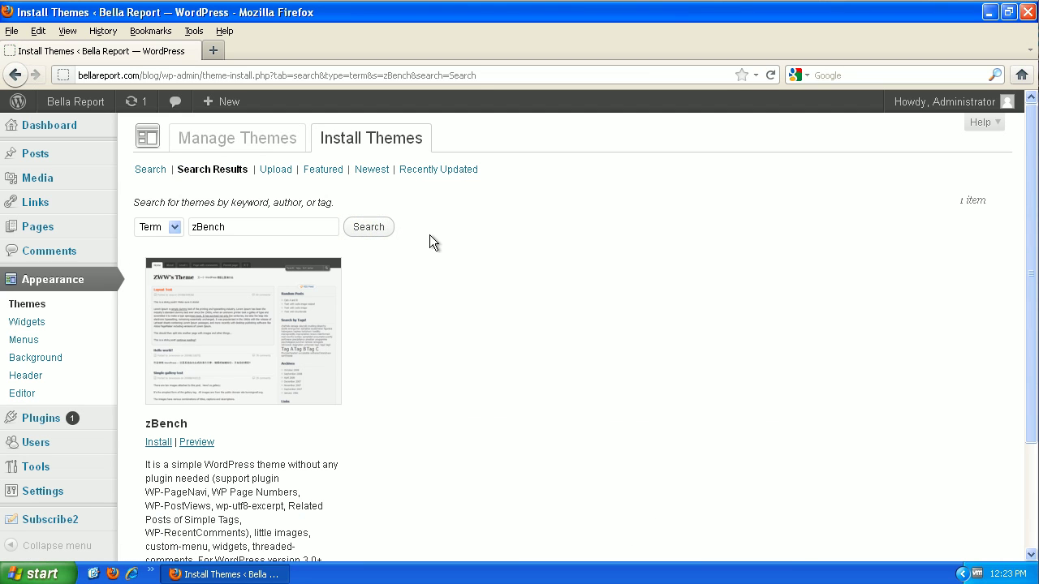
{"action": "scroll", "coordinate": [425, 446], "scroll_direction": "down", "scroll_amount": 3}
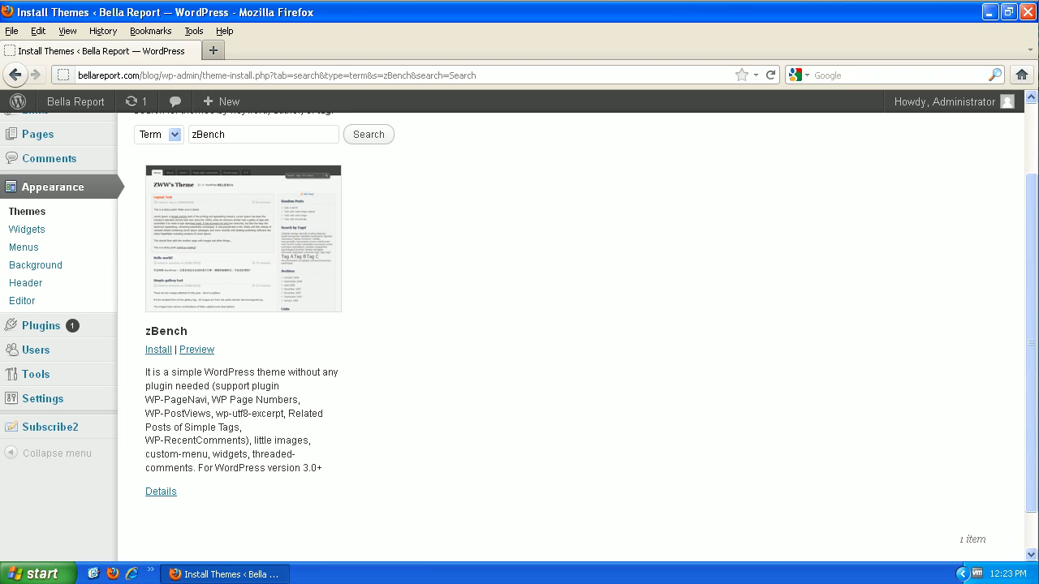
{"action": "left_click_drag", "start_coordinate": [165, 399], "coordinate": [194, 399]}
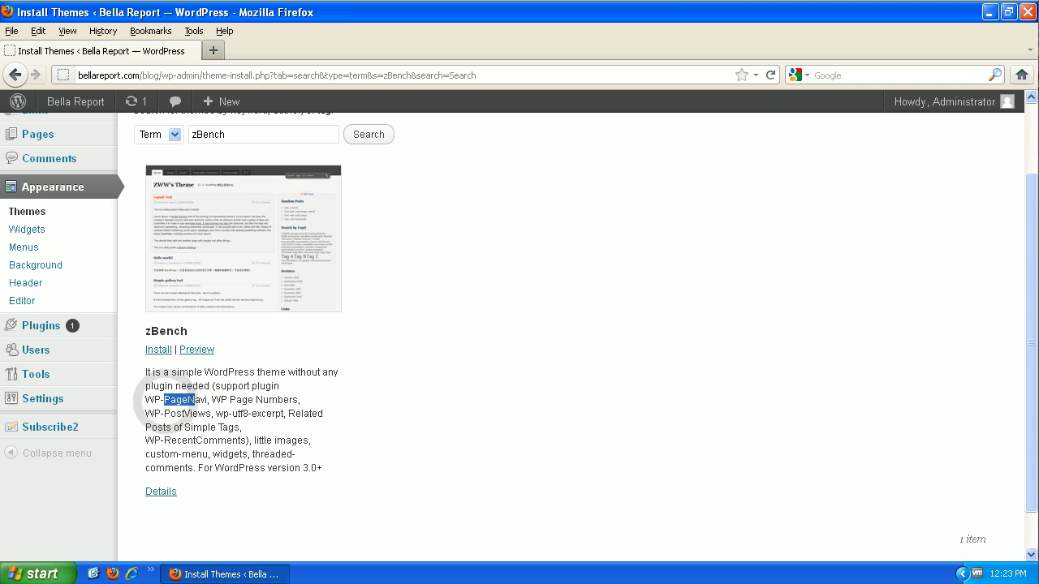
{"action": "left_click", "coordinate": [580, 294]}
{"action": "scroll", "coordinate": [496, 285], "scroll_direction": "up", "scroll_amount": 3}
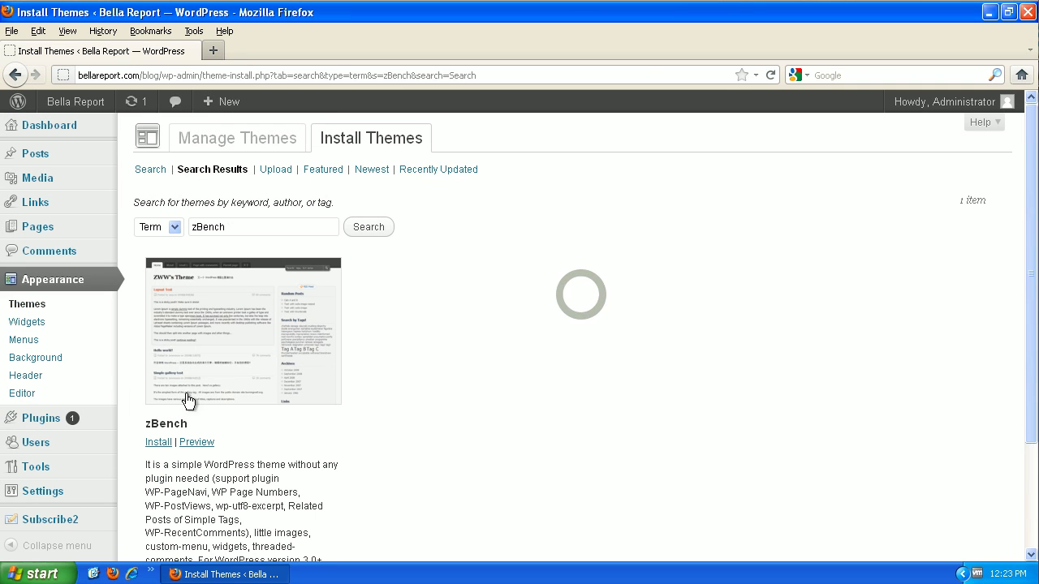
Install zBench 1.3.2, then preview the blog with it and close the preview.
{"action": "left_click", "coordinate": [159, 444]}
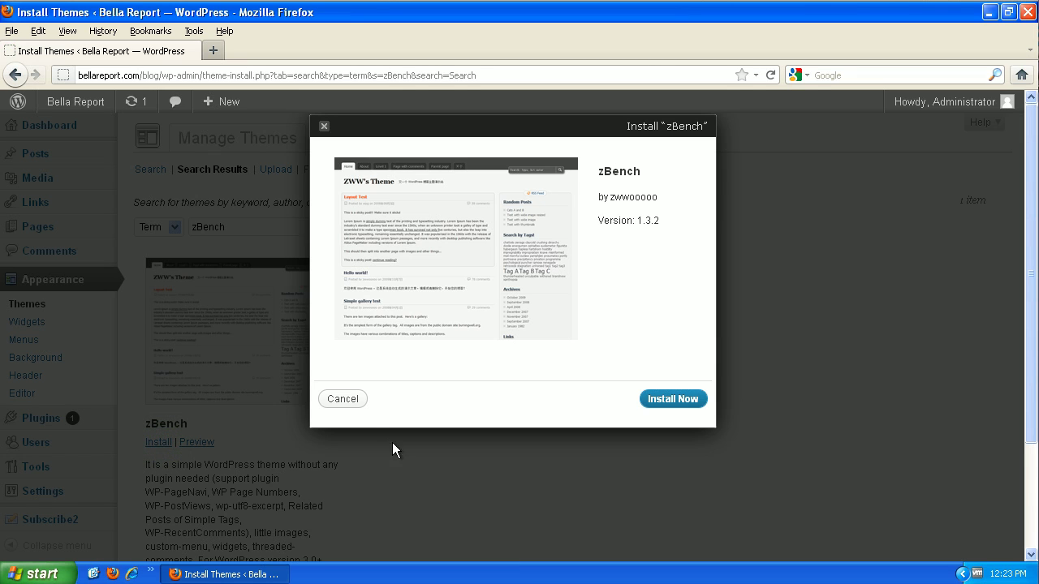
{"action": "left_click", "coordinate": [690, 400]}
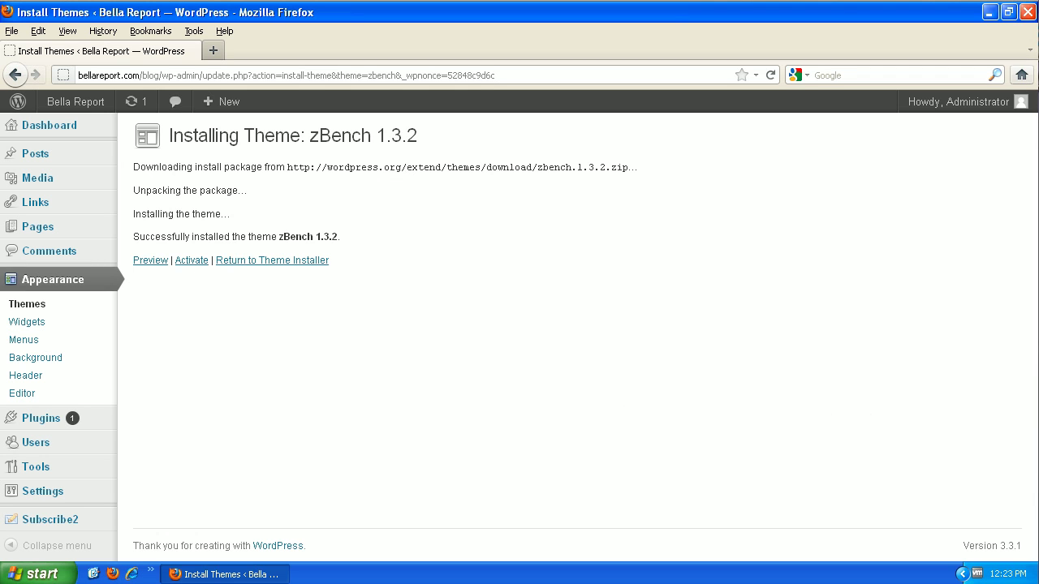
{"action": "left_click", "coordinate": [155, 261]}
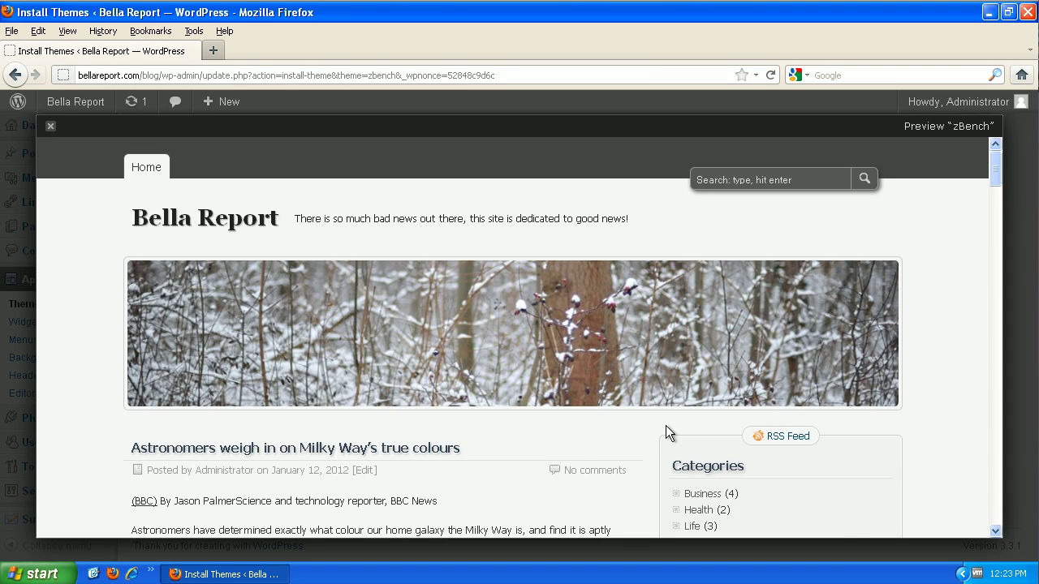
{"action": "scroll", "coordinate": [665, 426], "scroll_direction": "down", "scroll_amount": 5}
{"action": "scroll", "coordinate": [665, 425], "scroll_direction": "up", "scroll_amount": 5}
{"action": "left_click", "coordinate": [50, 126]}
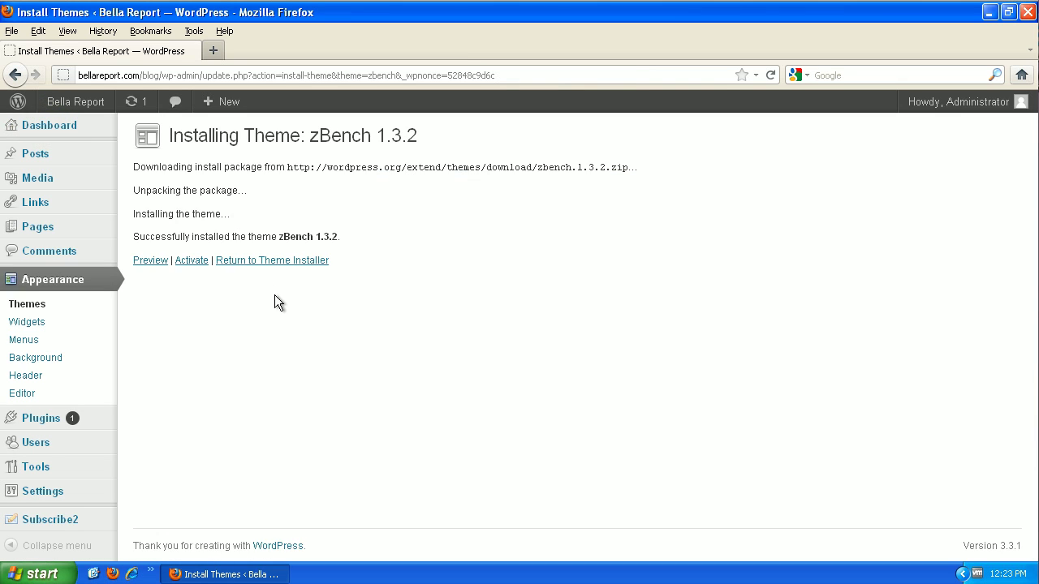
Activate the newly installed zBench theme for Bella Report.
{"action": "left_click", "coordinate": [191, 261]}
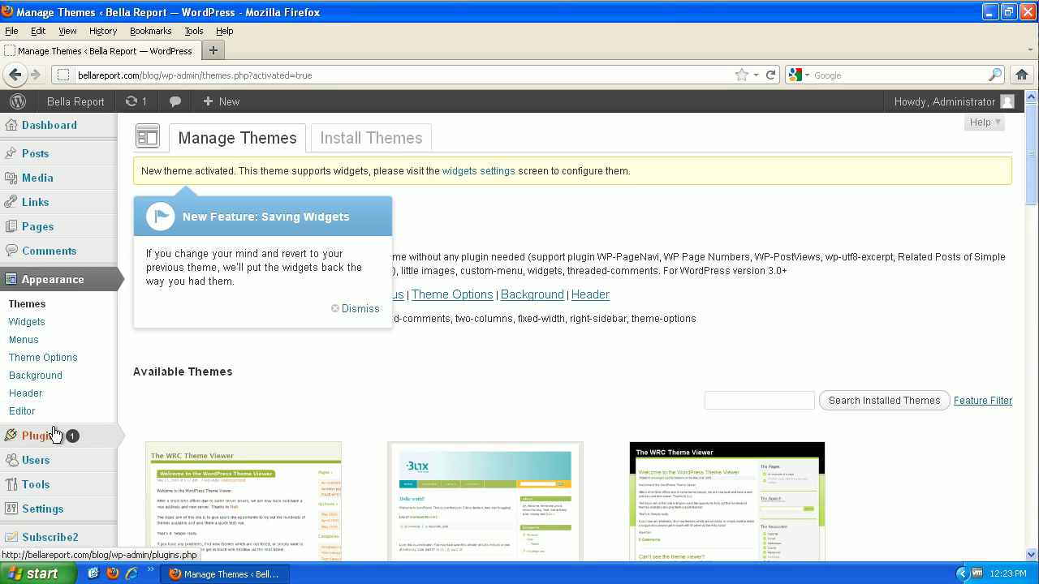
{"action": "mouse_move", "coordinate": [72, 439]}
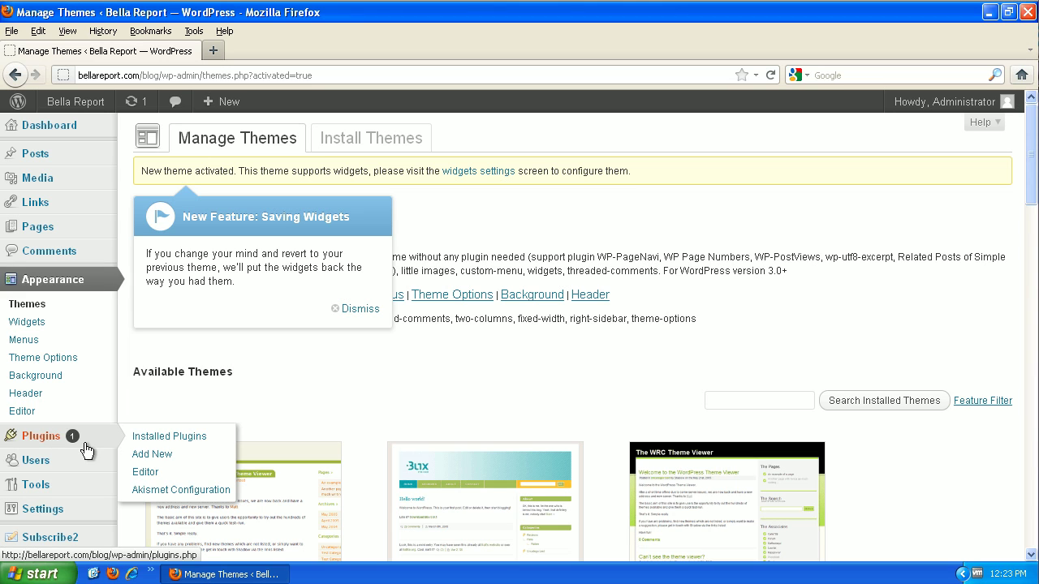
Update the Akismet plugin to 2.5.5 from the available updates list.
{"action": "left_click", "coordinate": [130, 106]}
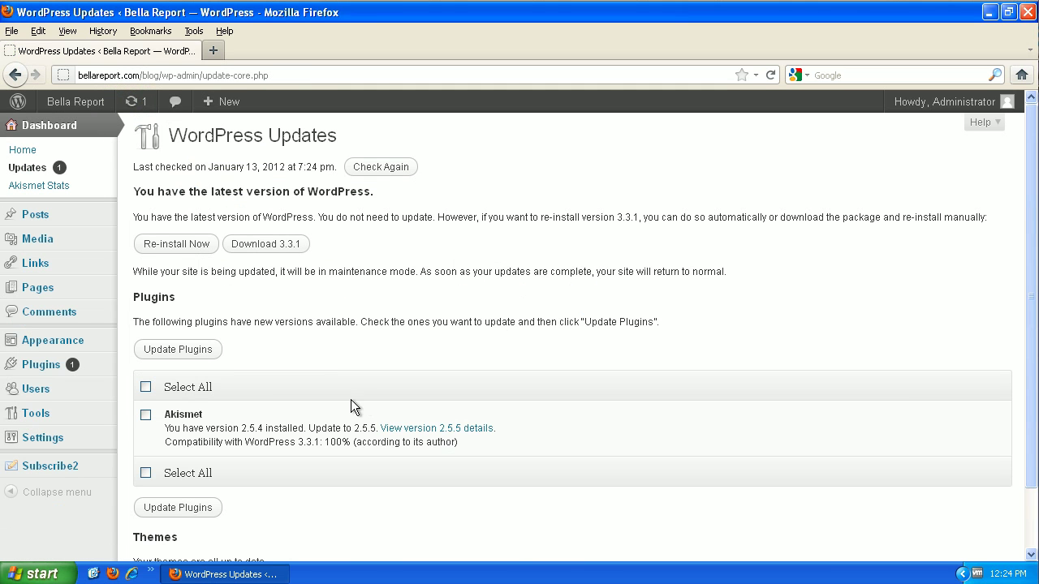
{"action": "left_click", "coordinate": [145, 387]}
{"action": "left_click", "coordinate": [202, 349]}
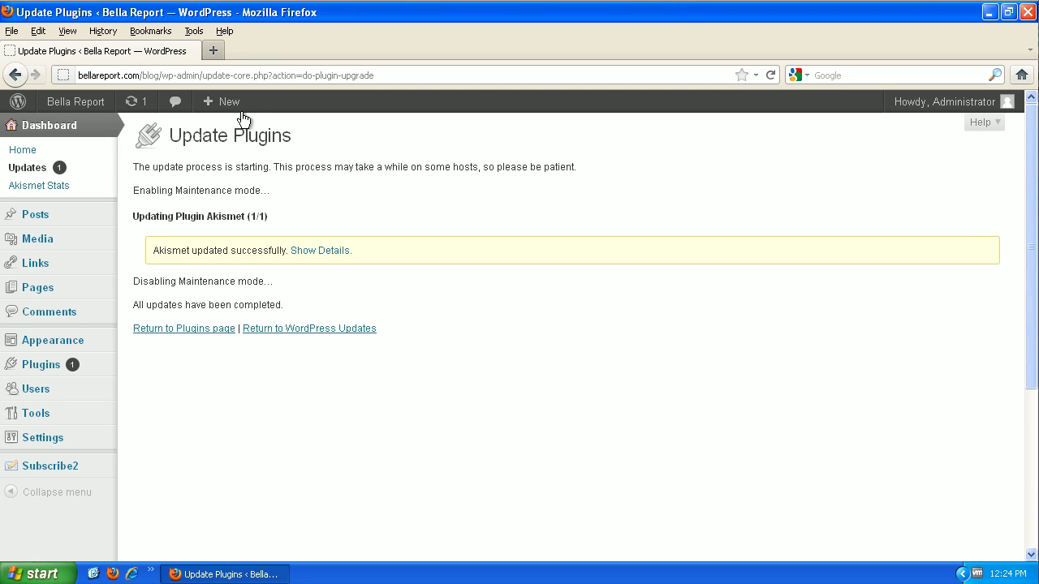
{"action": "left_click_drag", "start_coordinate": [373, 75], "coordinate": [140, 75]}
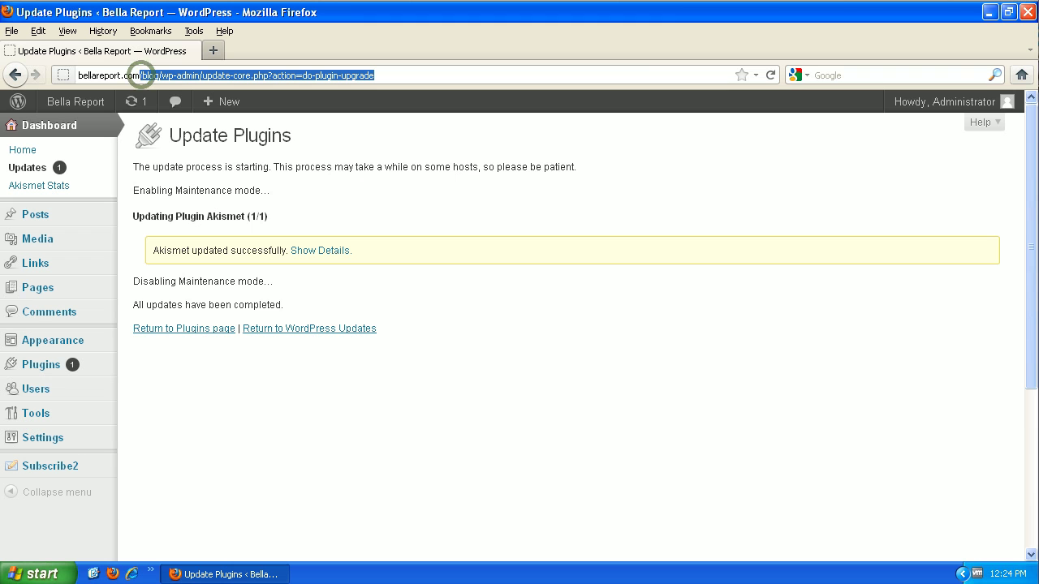
Load and refresh the bellareport.com home page, scrolling down to the zBench footer.
{"action": "key", "text": "BackSpace"}
{"action": "key", "text": "Return"}
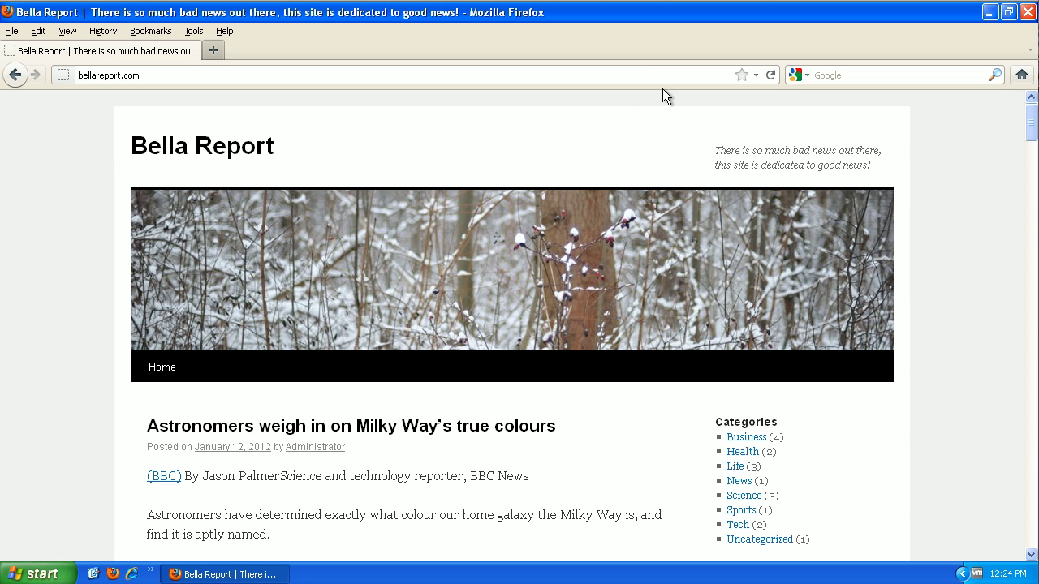
{"action": "left_click", "coordinate": [767, 75]}
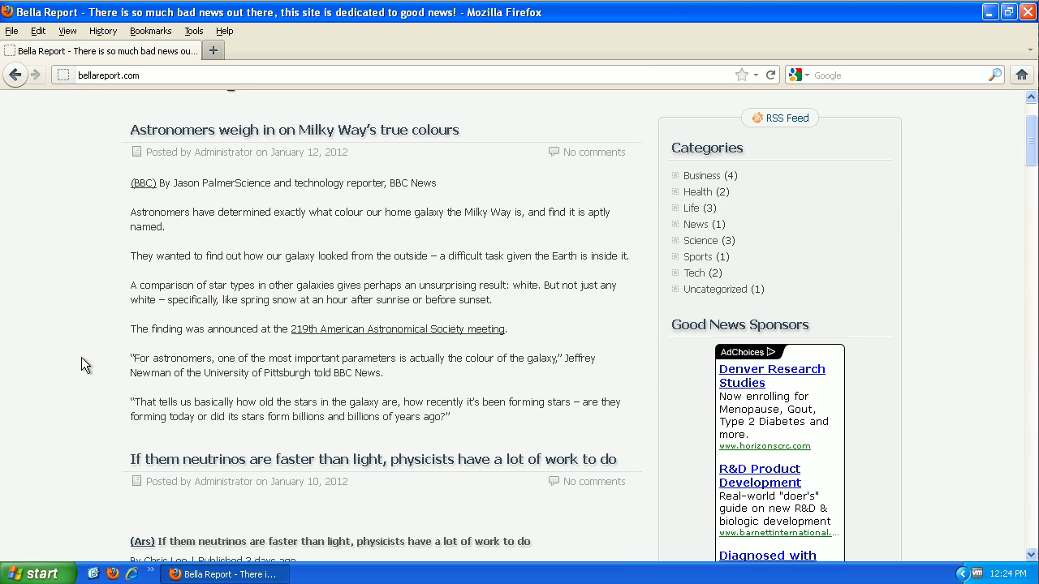
{"action": "scroll", "coordinate": [81, 356], "scroll_direction": "down", "scroll_amount": 20}
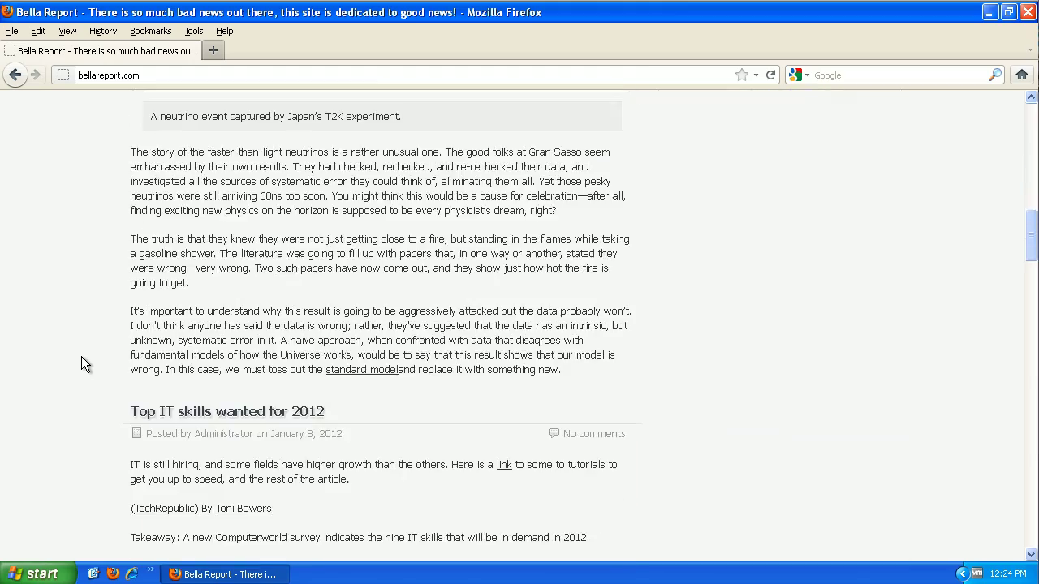
{"action": "scroll", "coordinate": [81, 365], "scroll_direction": "down", "scroll_amount": 10}
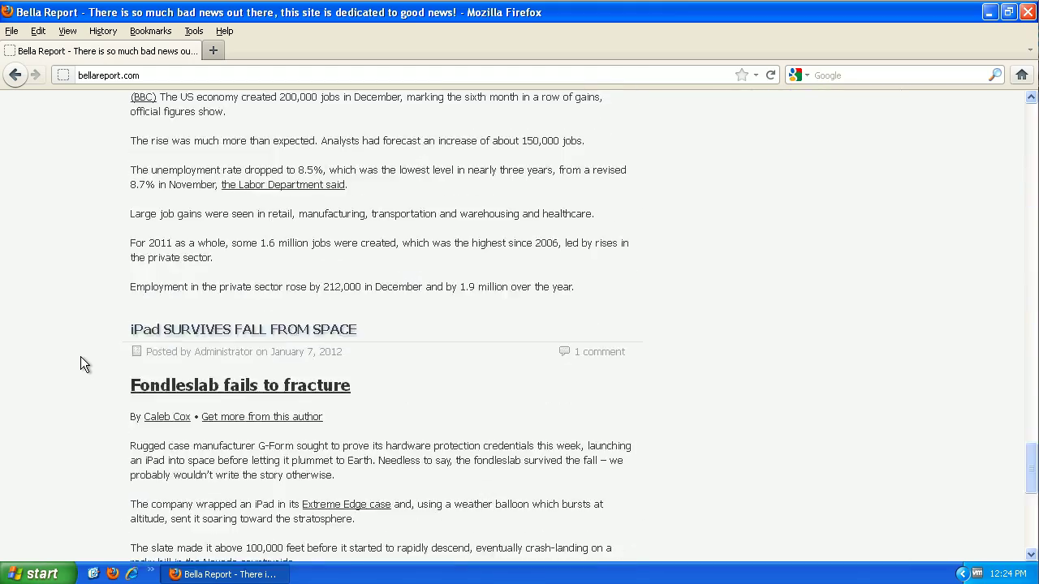
{"action": "scroll", "coordinate": [80, 365], "scroll_direction": "down", "scroll_amount": 10}
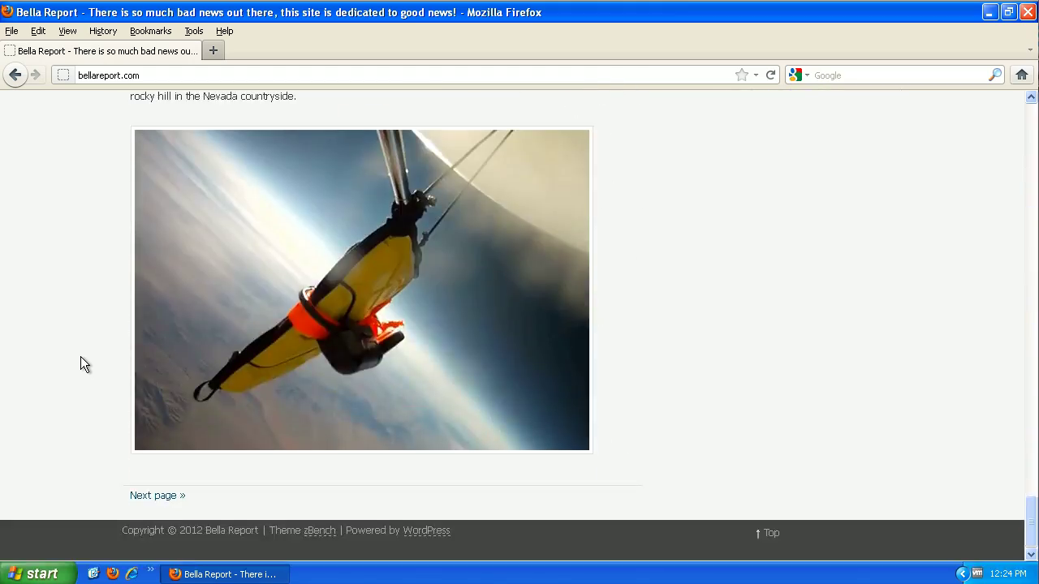
{"action": "left_click", "coordinate": [156, 496]}
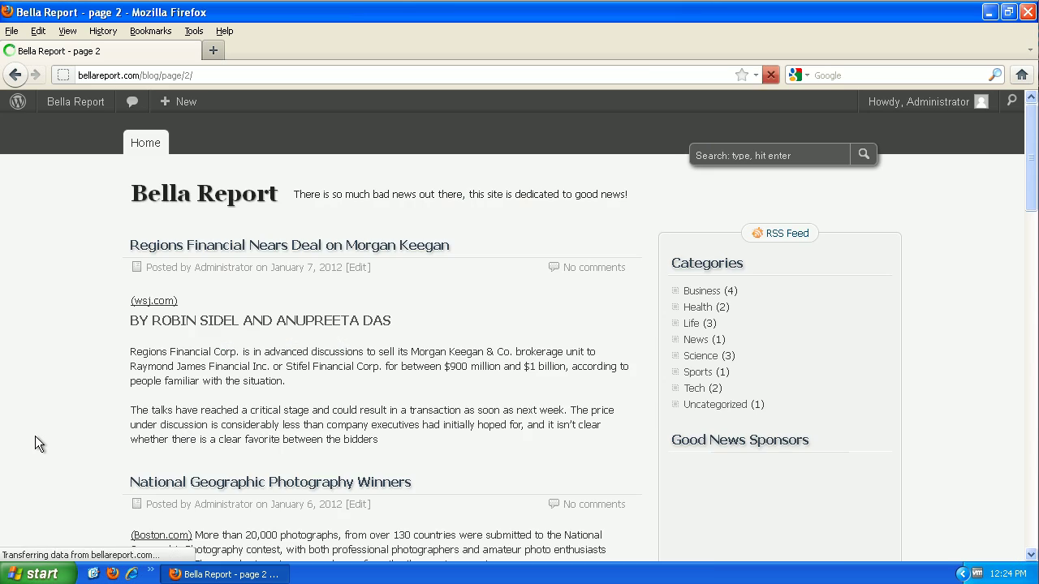
{"action": "scroll", "coordinate": [35, 439], "scroll_direction": "down", "scroll_amount": 15}
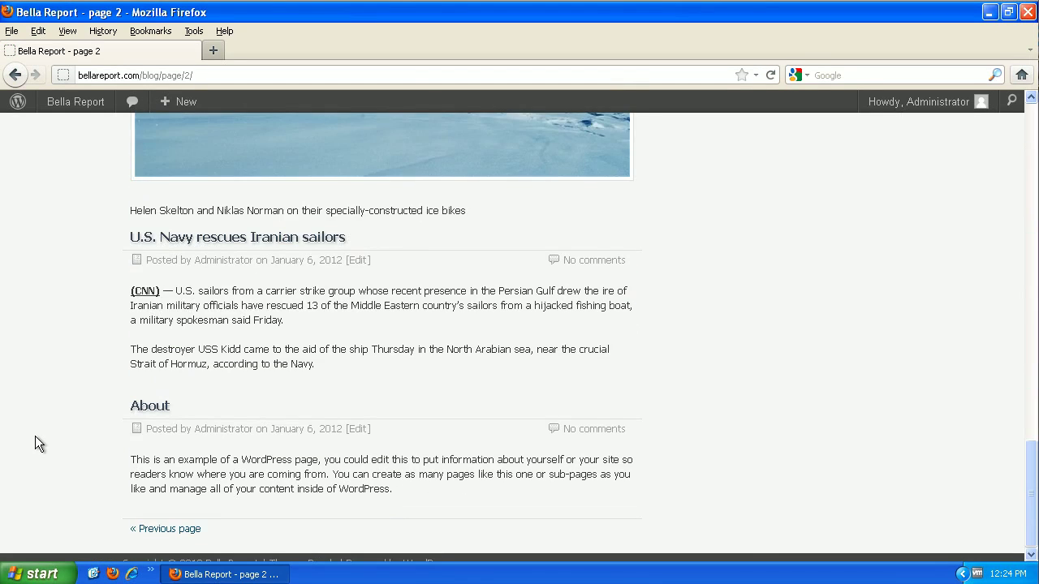
{"action": "scroll", "coordinate": [34, 444], "scroll_direction": "down", "scroll_amount": 1}
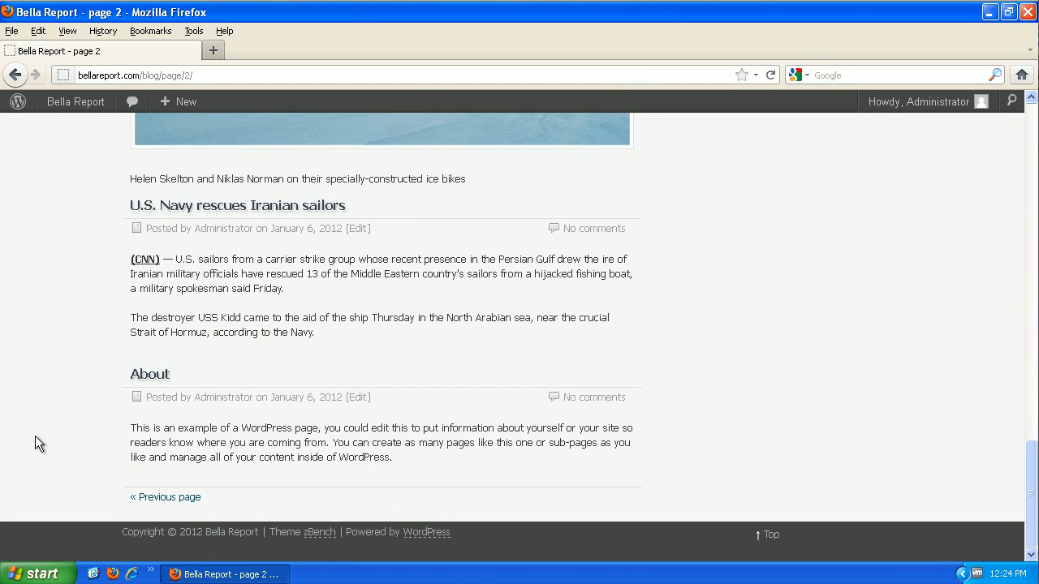
{"action": "left_click", "coordinate": [192, 499]}
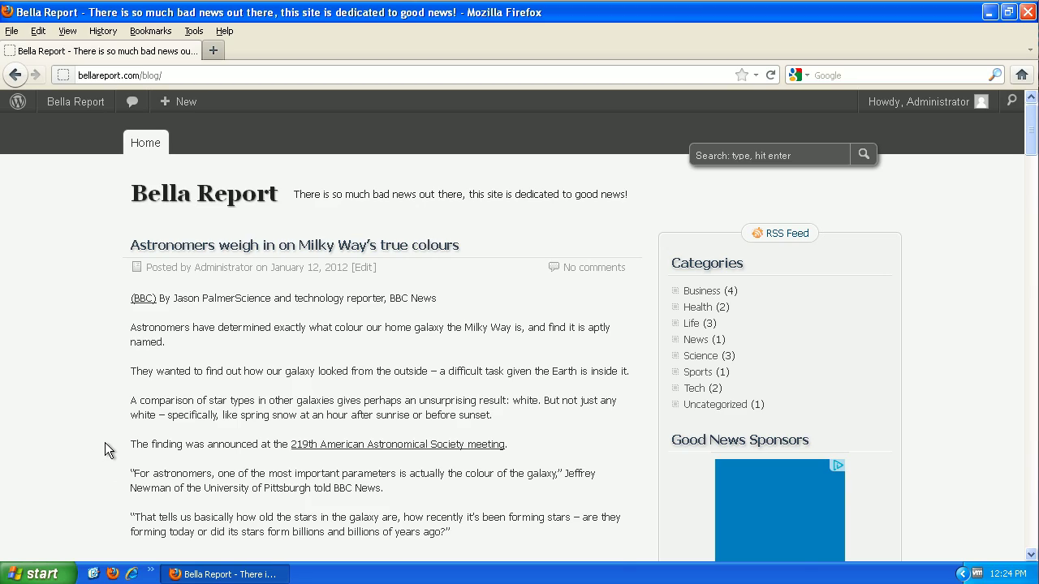
{"action": "scroll", "coordinate": [105, 446], "scroll_direction": "down", "scroll_amount": 20}
{"action": "scroll", "coordinate": [105, 443], "scroll_direction": "down", "scroll_amount": 18}
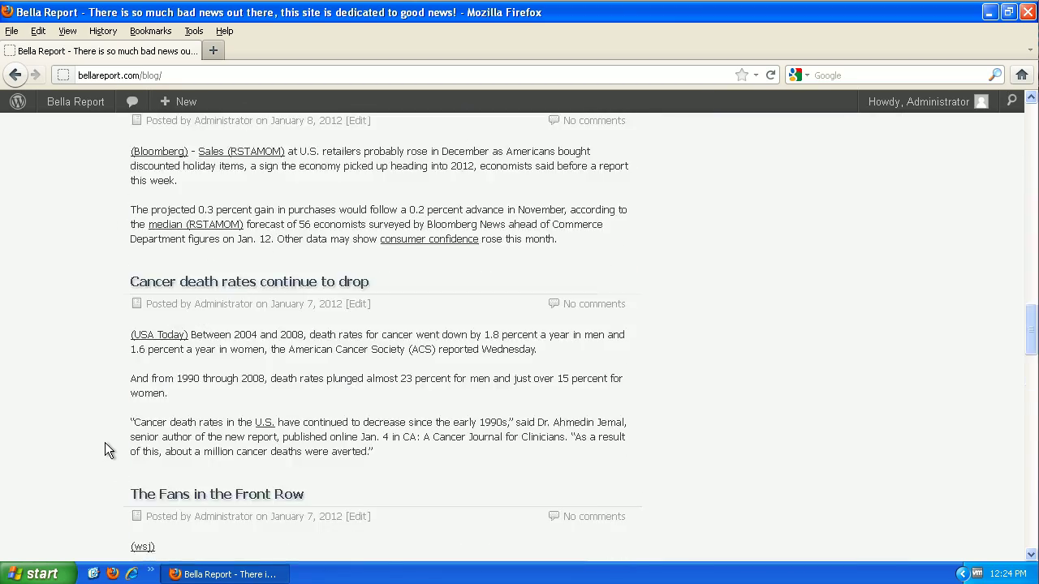
{"action": "scroll", "coordinate": [105, 442], "scroll_direction": "up", "scroll_amount": 17}
{"action": "scroll", "coordinate": [105, 448], "scroll_direction": "up", "scroll_amount": 20}
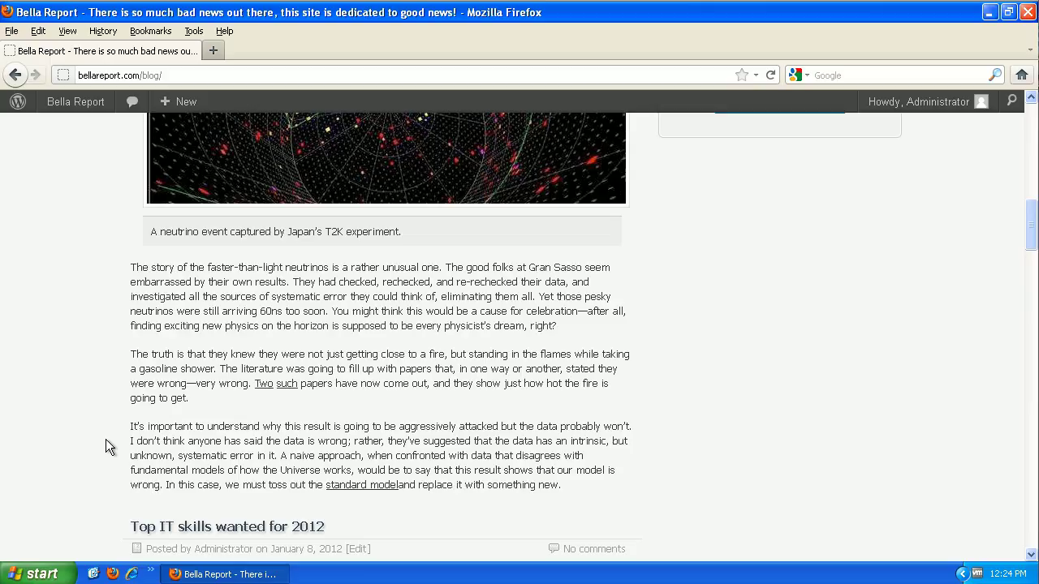